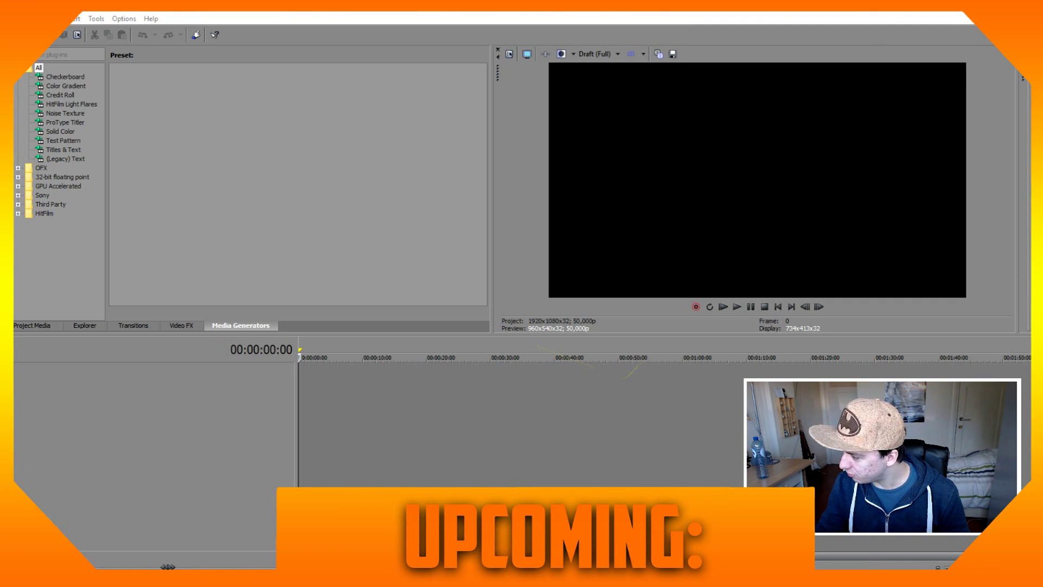
drag(637, 361, 291, 383)
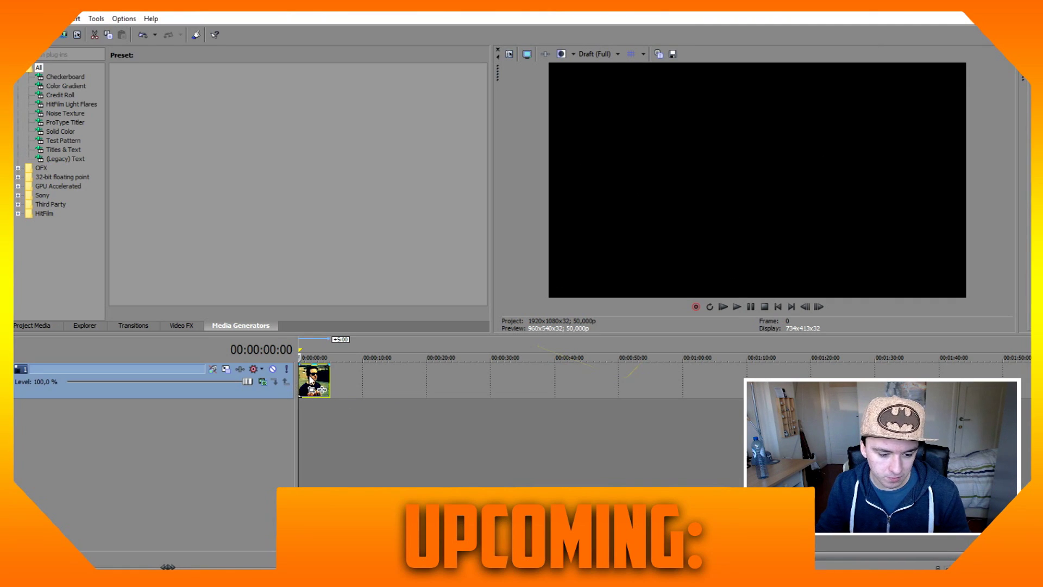
click(310, 378)
scroll(310, 375, up, 2)
scroll(325, 364, up, 3)
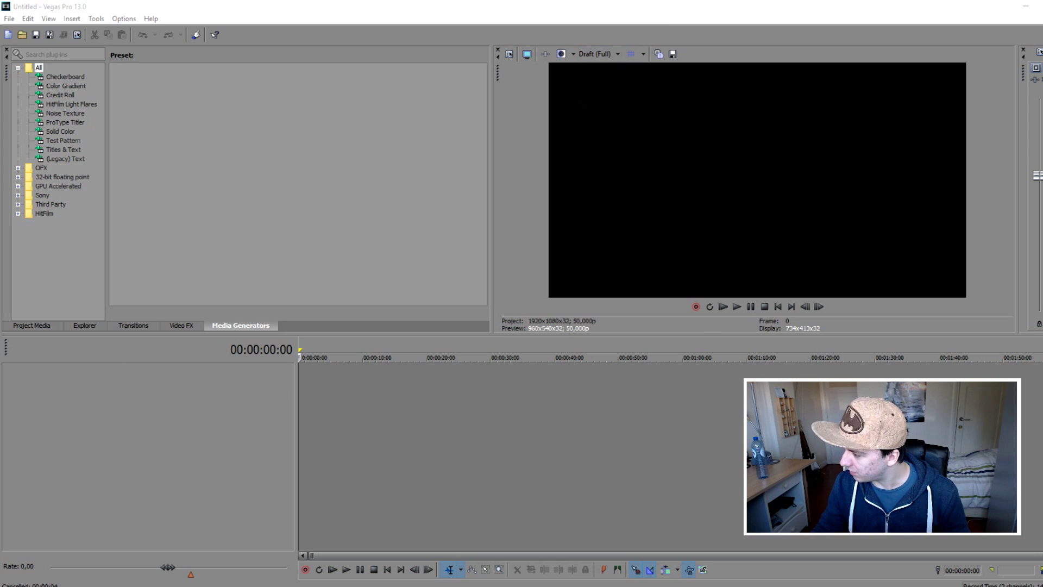
Place the photo at the very start of the empty timeline as an event on a new video track.
drag(503, 371, 298, 384)
click(310, 381)
scroll(321, 369, up, 2)
scroll(320, 369, up, 4)
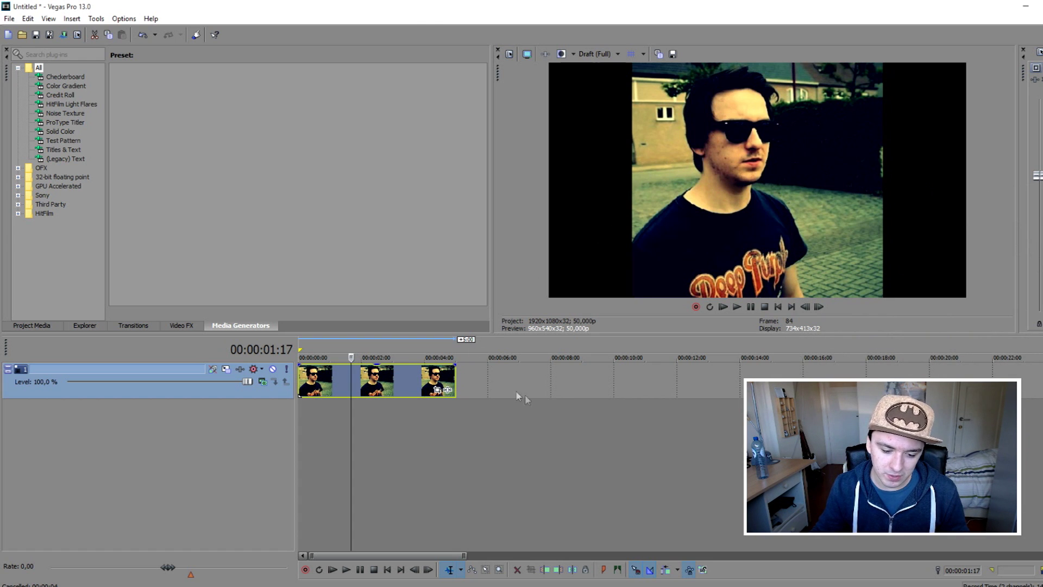
scroll(549, 400, up, 4)
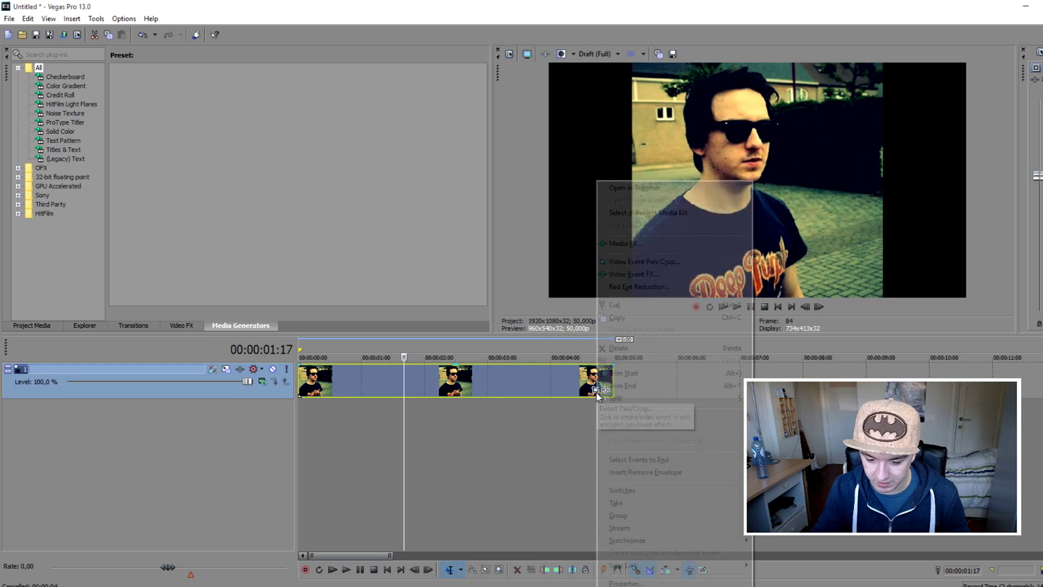
Open Event Pan/Crop for the photo event with its Mask enabled, and enlarge the window for detailed tracing.
click(343, 249)
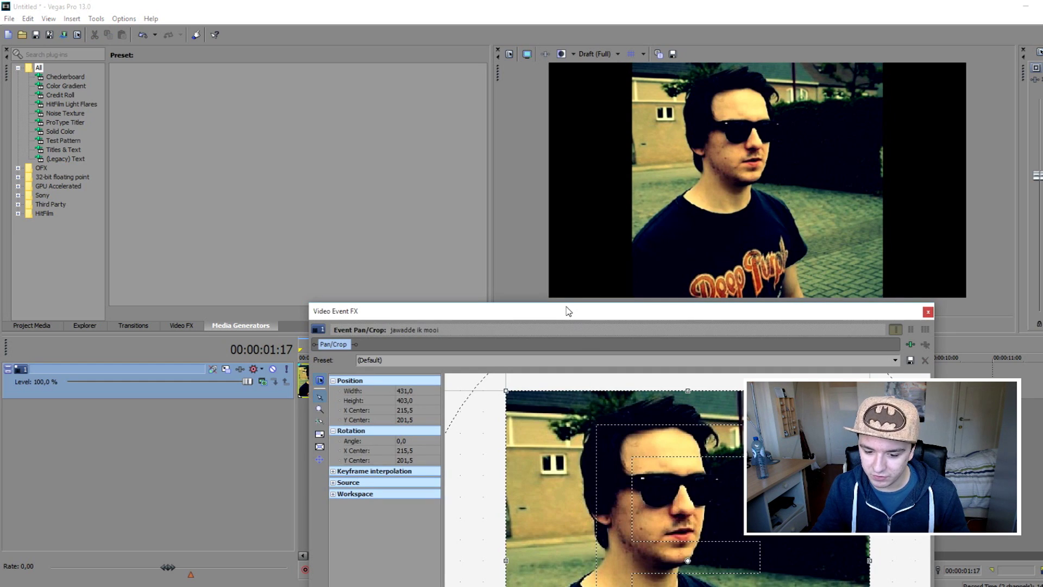
drag(566, 308, 520, 41)
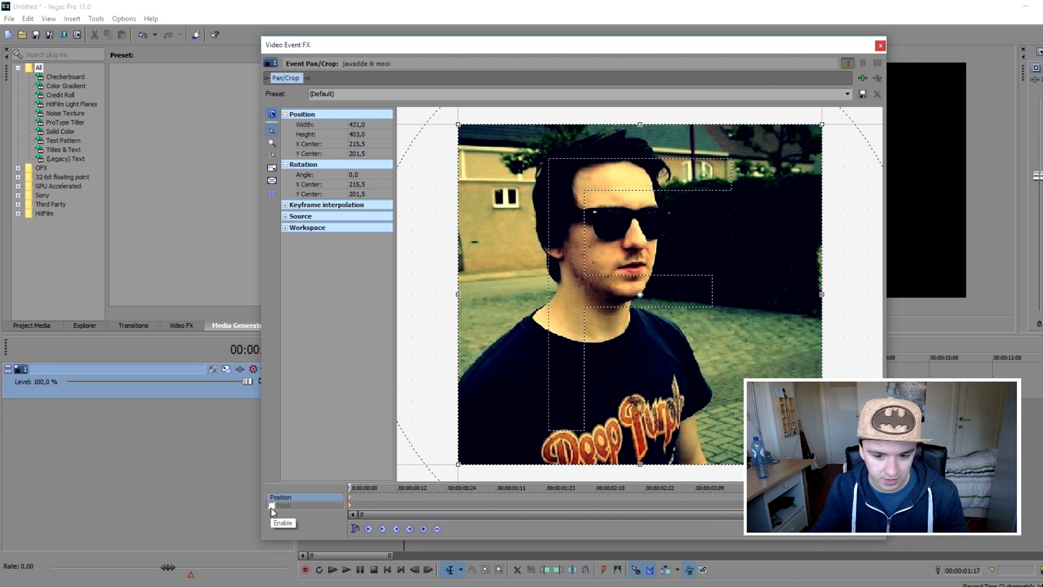
click(272, 505)
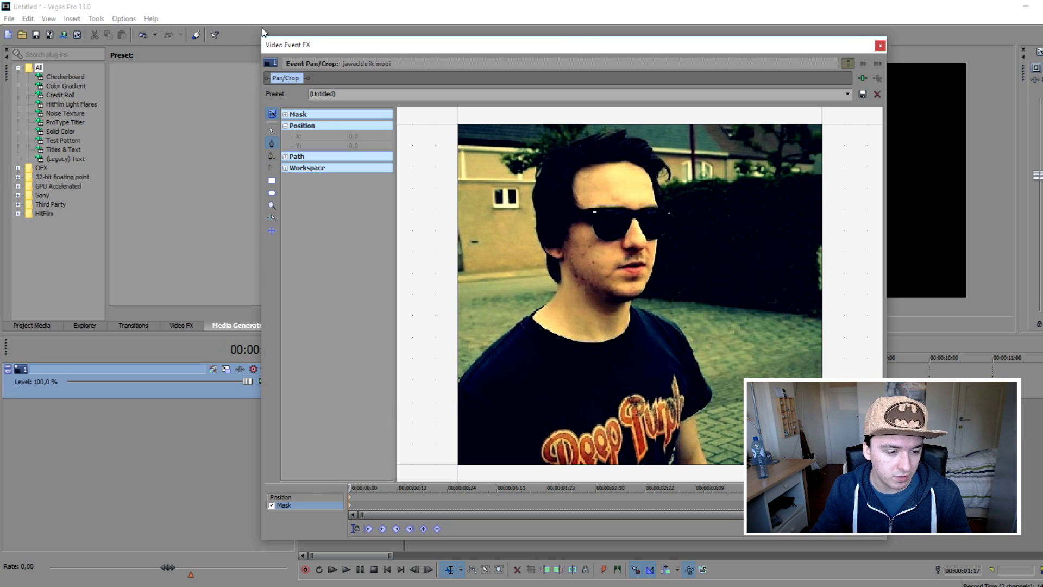
drag(259, 36, 38, 9)
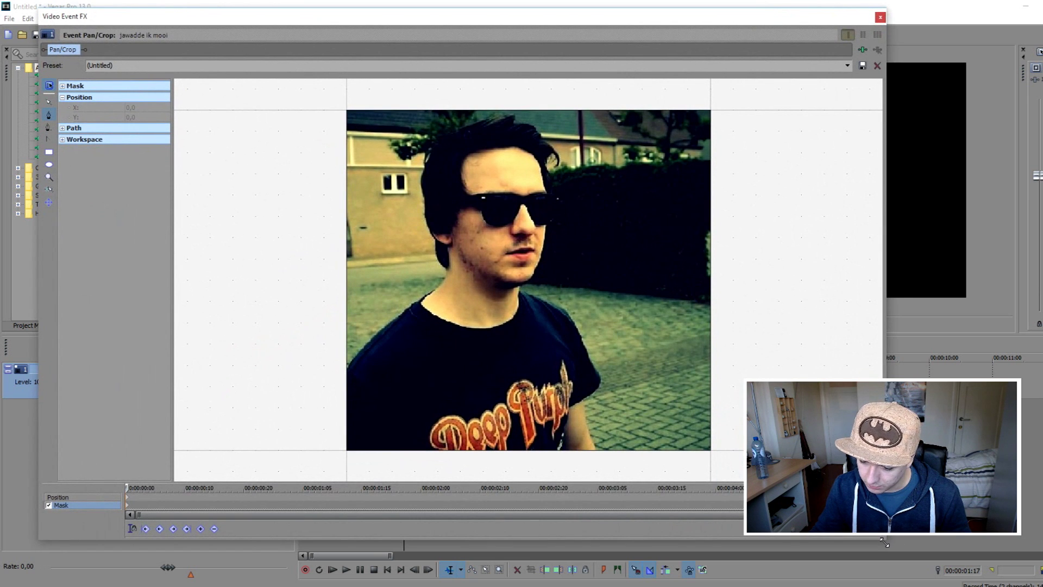
drag(884, 542, 1041, 568)
Start a mask path at the photo's edge and trace it along the shoulder, neck and back of the head.
scroll(423, 263, up, 4)
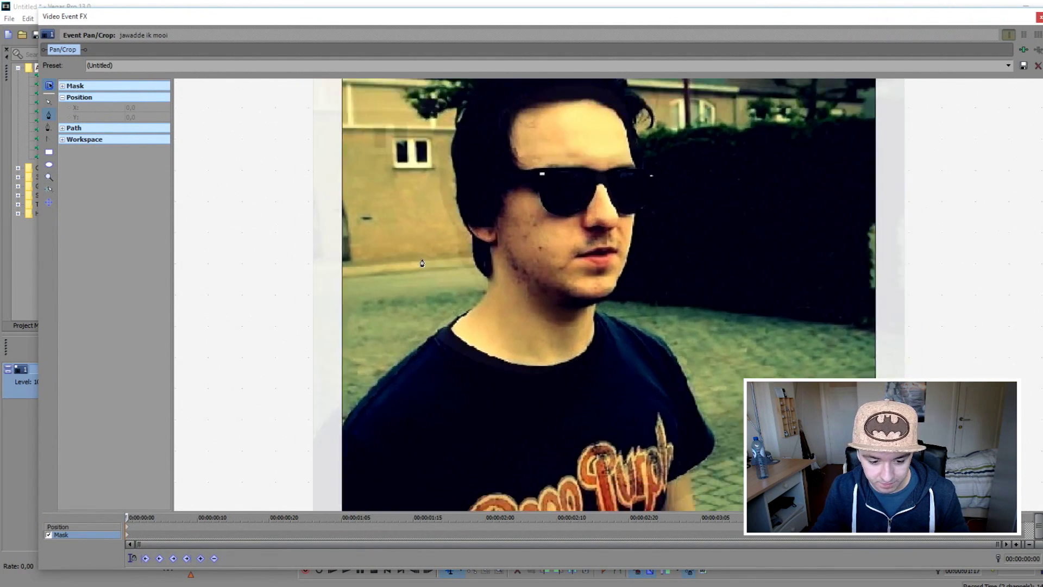
scroll(422, 263, down, 2)
drag(351, 243, 346, 200)
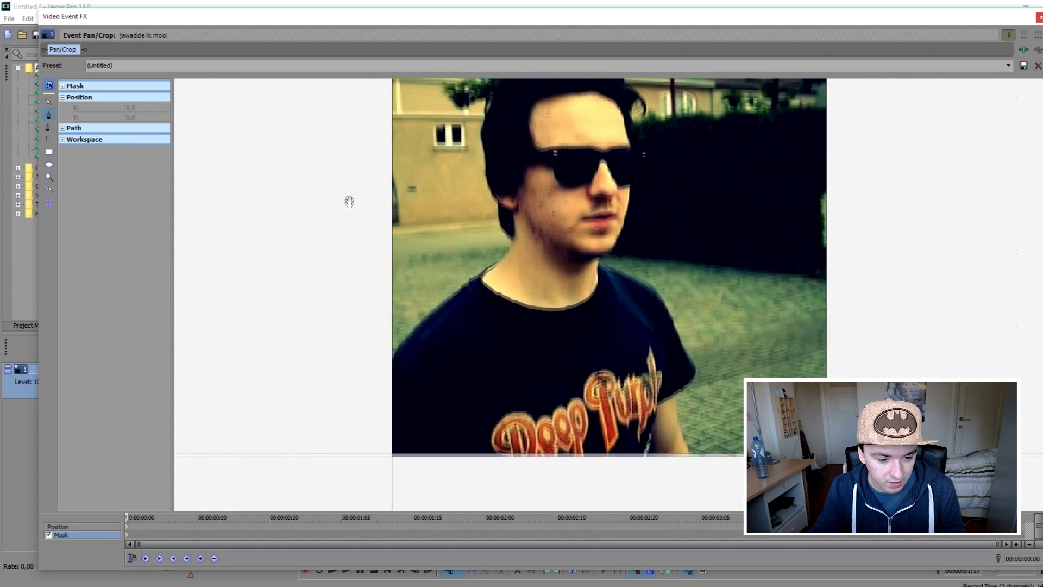
scroll(345, 210, up, 2)
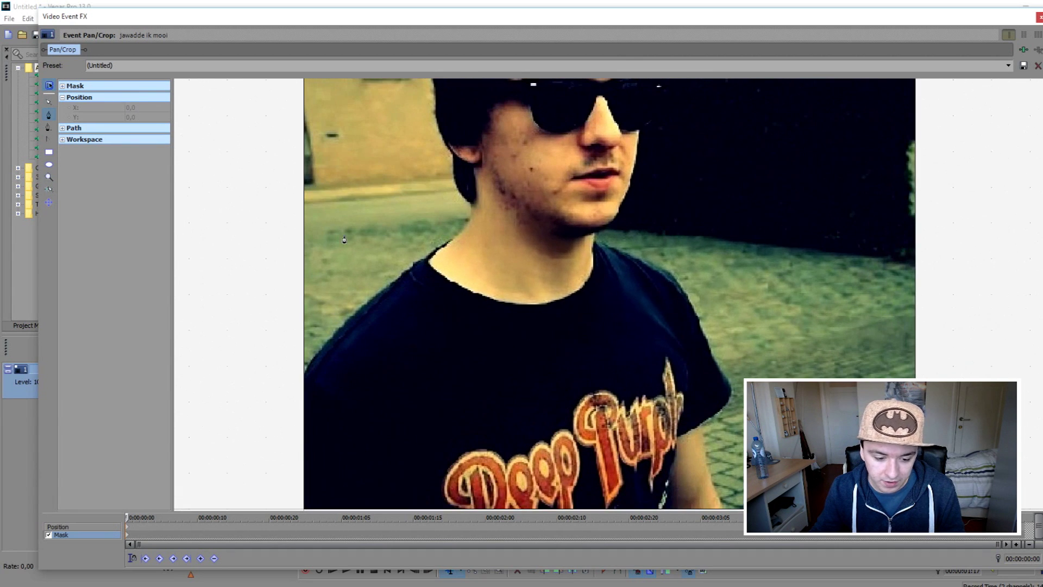
click(303, 380)
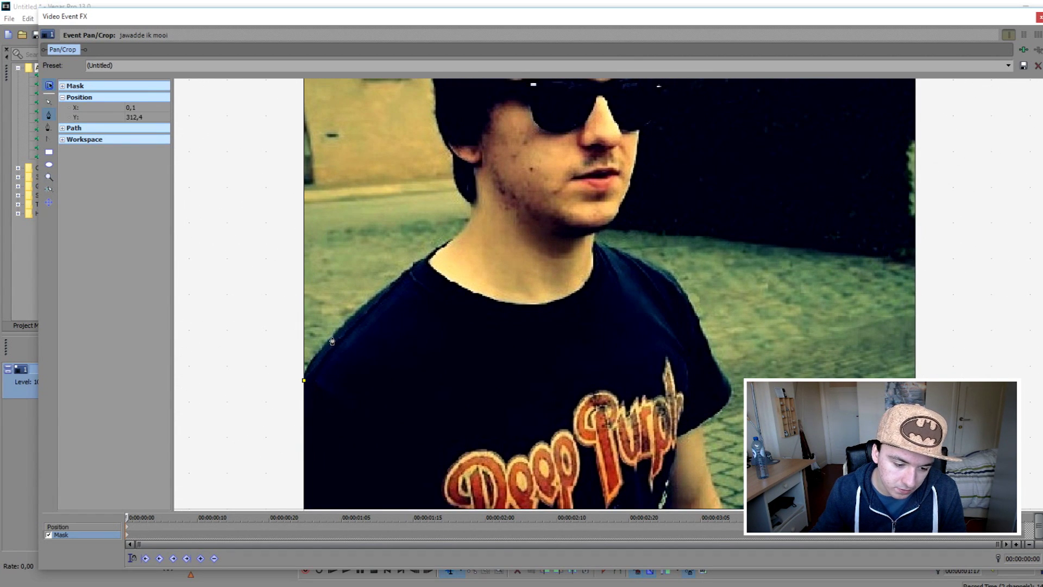
click(332, 337)
click(381, 294)
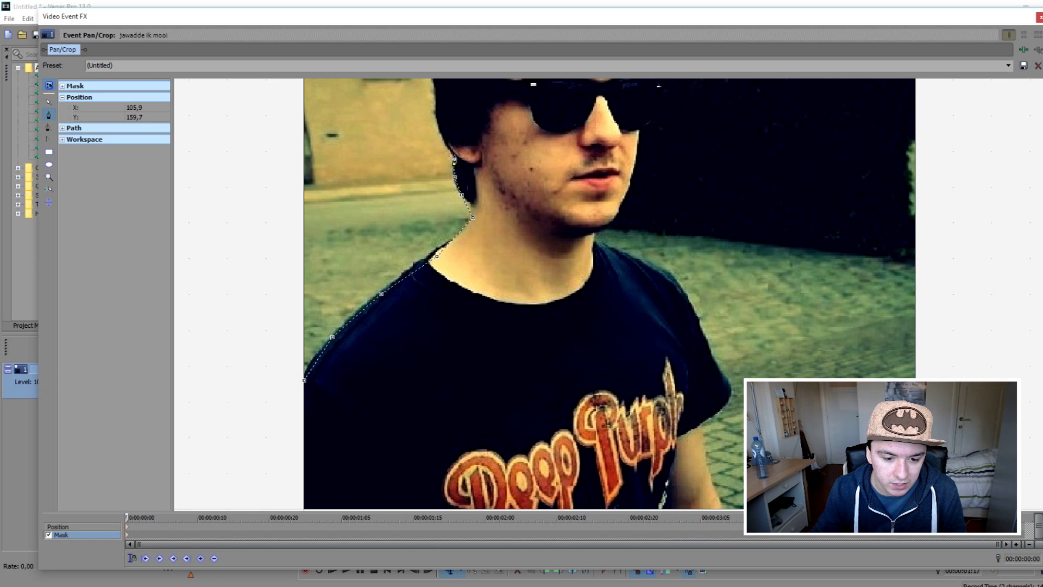
click(438, 122)
Continue the mask path up around the hair and over the top of the head to the curl above the forehead.
scroll(438, 122, up, 2)
scroll(438, 123, down, 4)
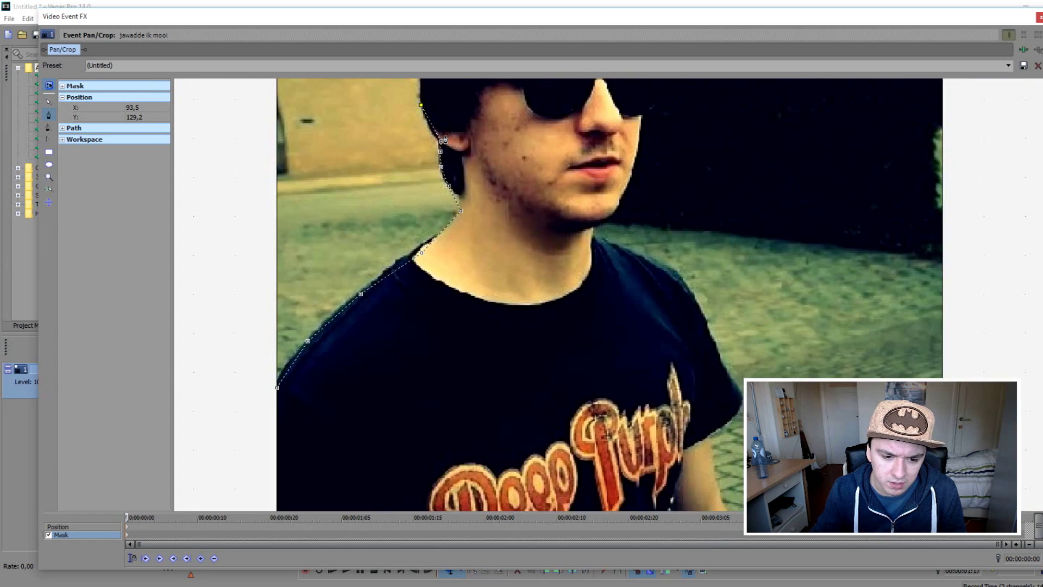
drag(439, 121, 449, 269)
scroll(449, 268, up, 4)
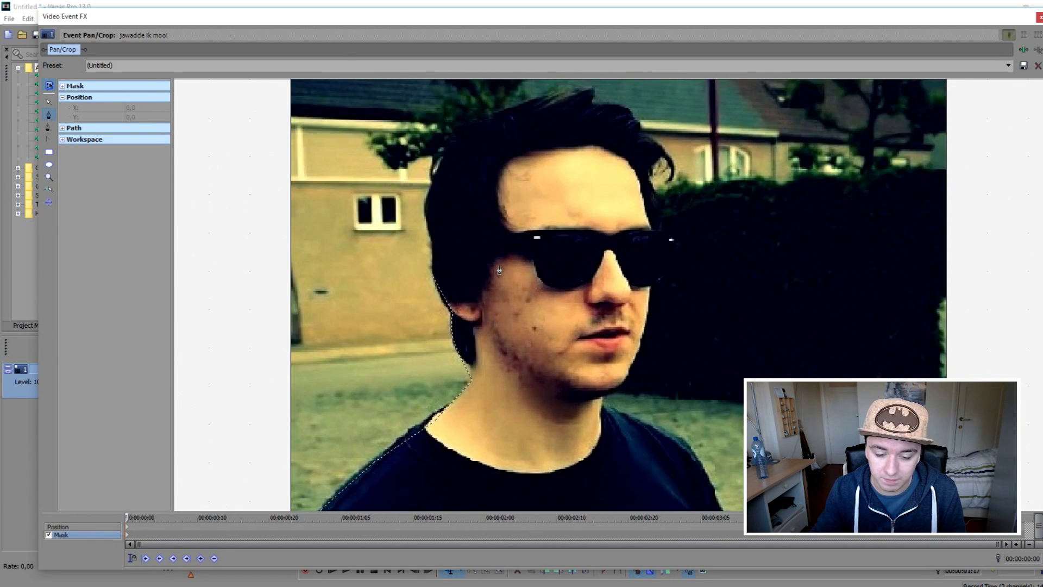
scroll(531, 200, down, 5)
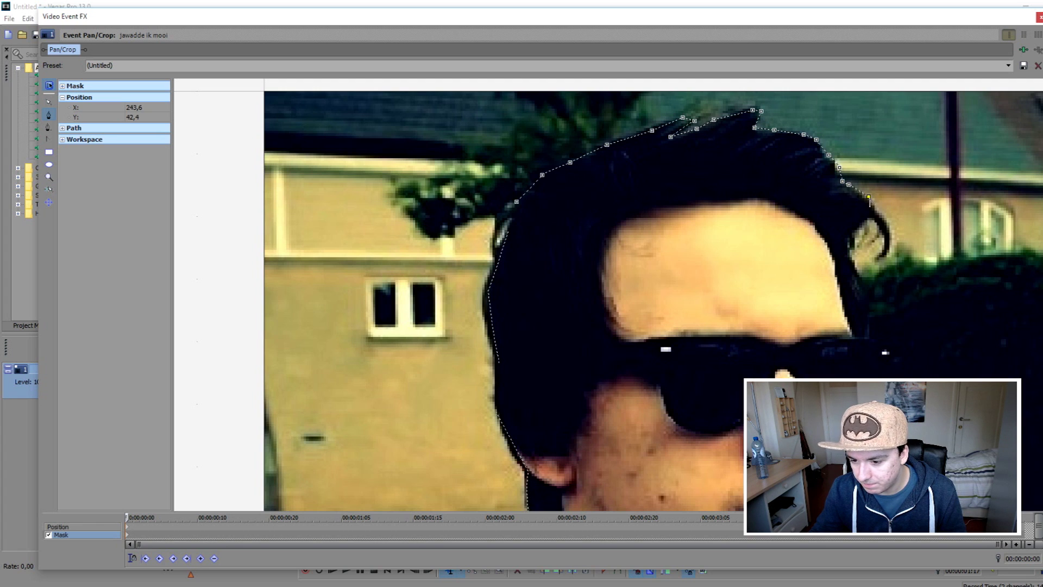
click(879, 212)
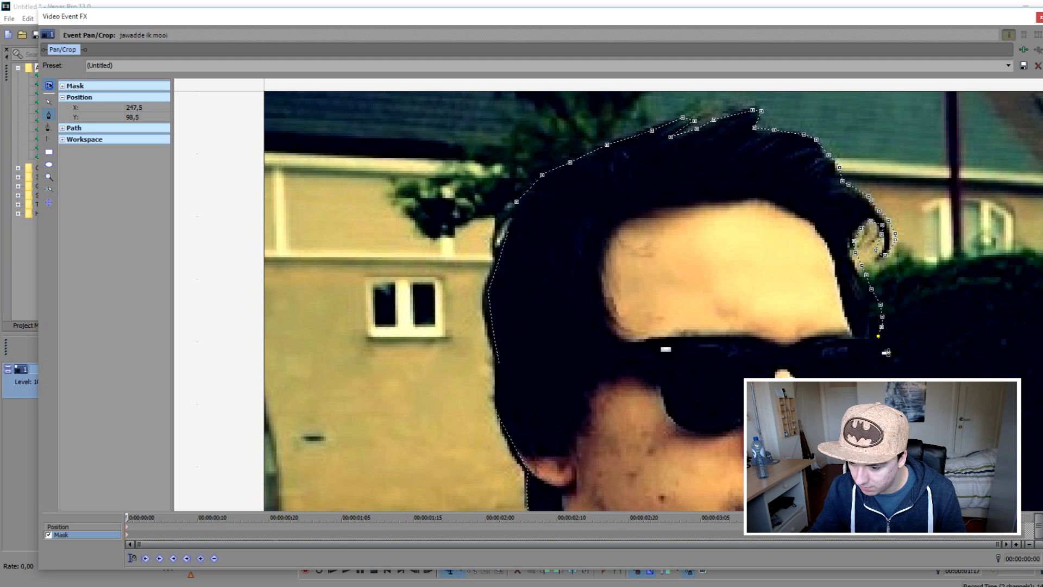
Continue the mask path around the curl and the sunglasses and down the front of the face toward the chin.
click(737, 516)
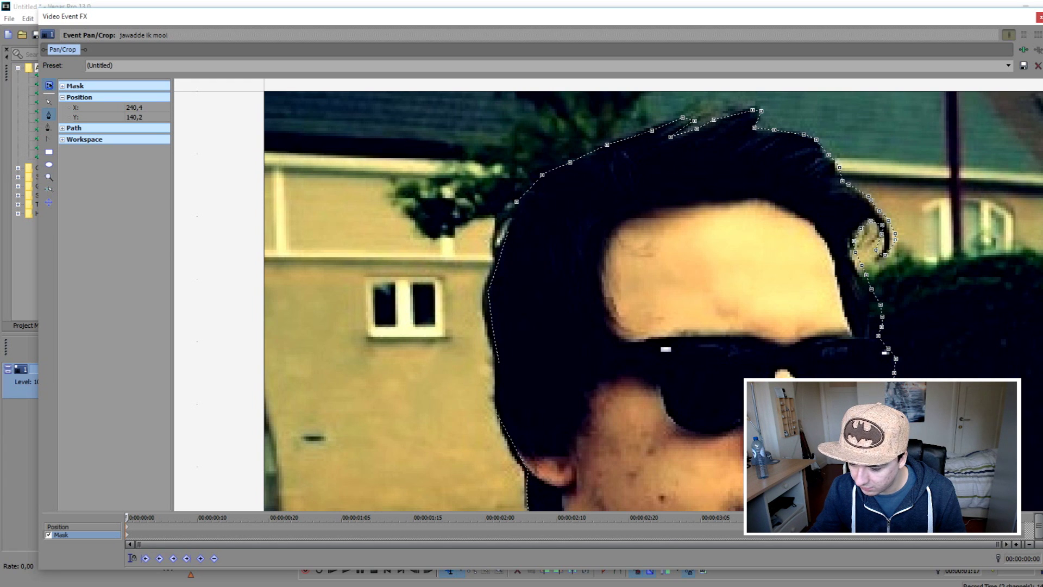
drag(892, 337, 659, 151)
drag(726, 209, 702, 158)
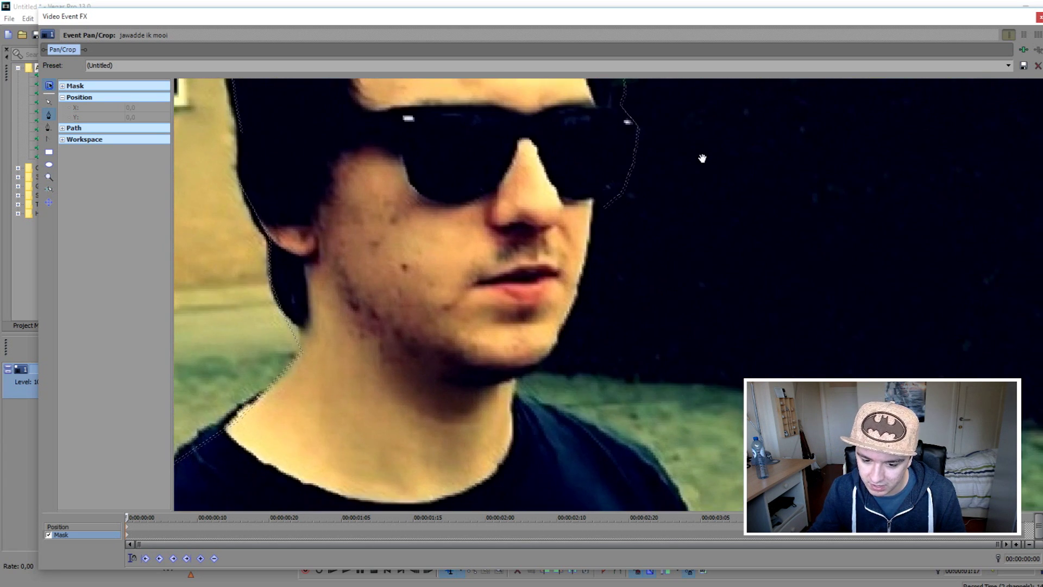
scroll(690, 174, up, 2)
scroll(633, 200, down, 1)
click(554, 339)
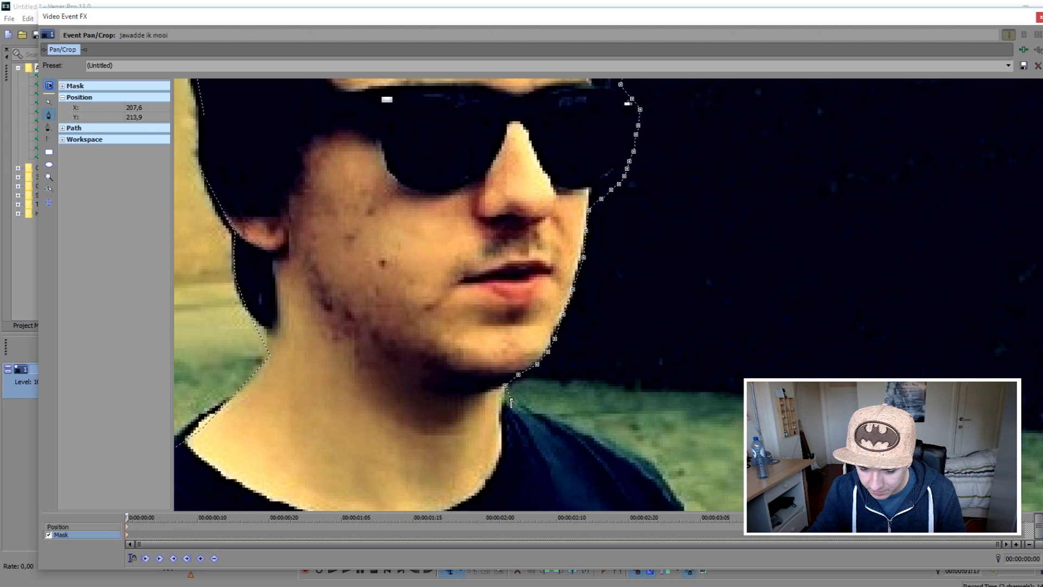
Extend the mask path from under the chin along the T-shirt's far shoulder.
scroll(516, 399, down, 2)
scroll(626, 285, up, 2)
drag(688, 300, 620, 103)
click(453, 213)
click(551, 252)
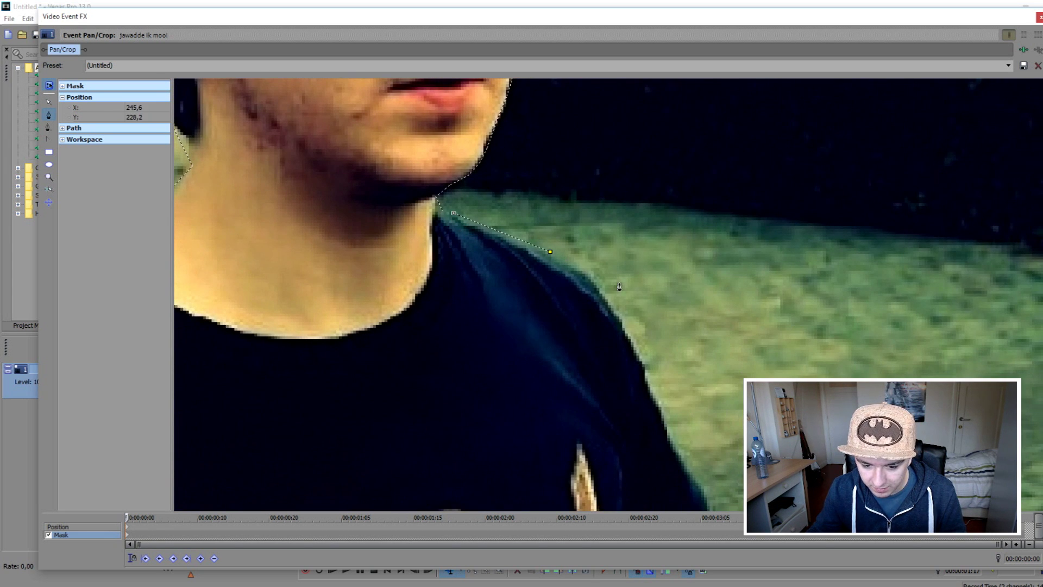
click(588, 277)
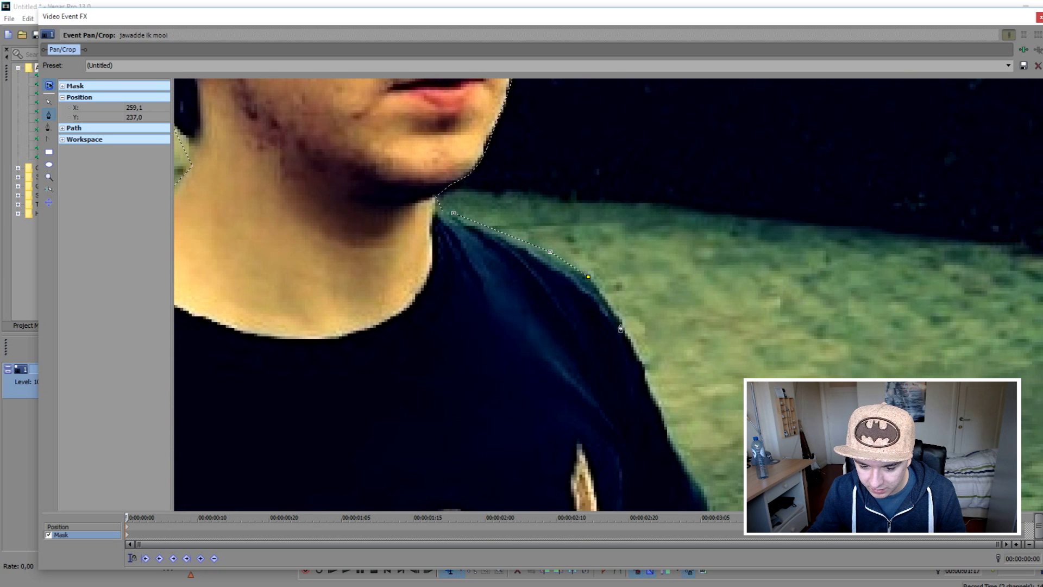
Extend the mask path around the sleeve and down the outer edge of the arm.
scroll(622, 332, down, 3)
drag(686, 329, 654, 200)
scroll(600, 244, up, 3)
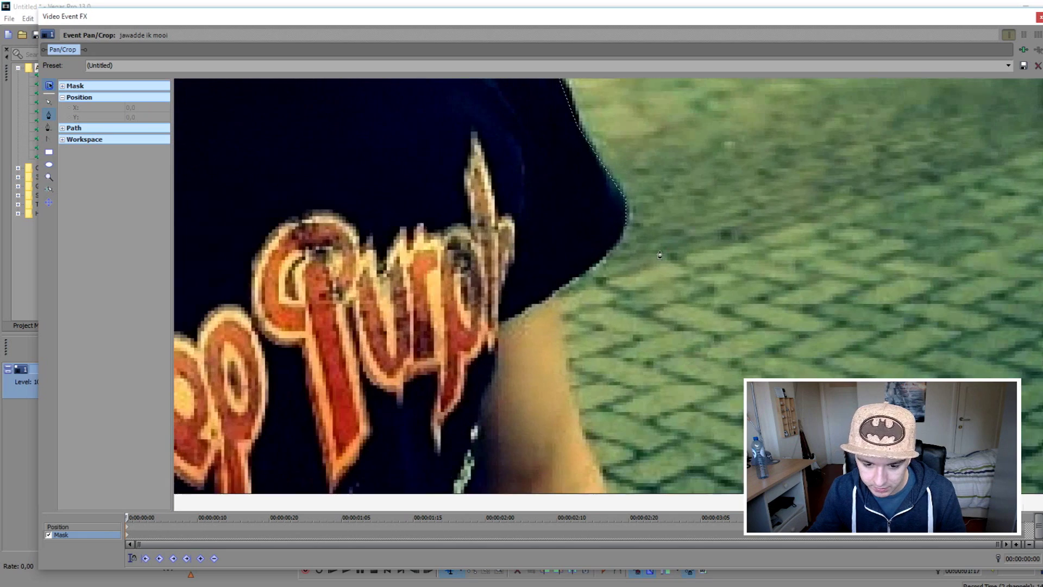
click(606, 253)
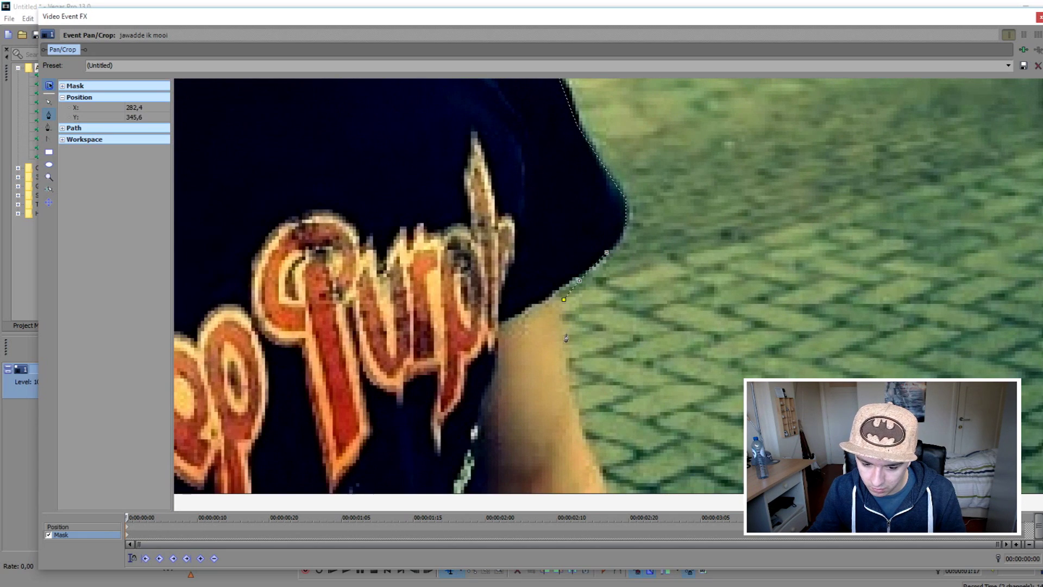
Run the mask path along the photo's lower edge and close it at its starting point by the shoulder.
scroll(566, 337, down, 4)
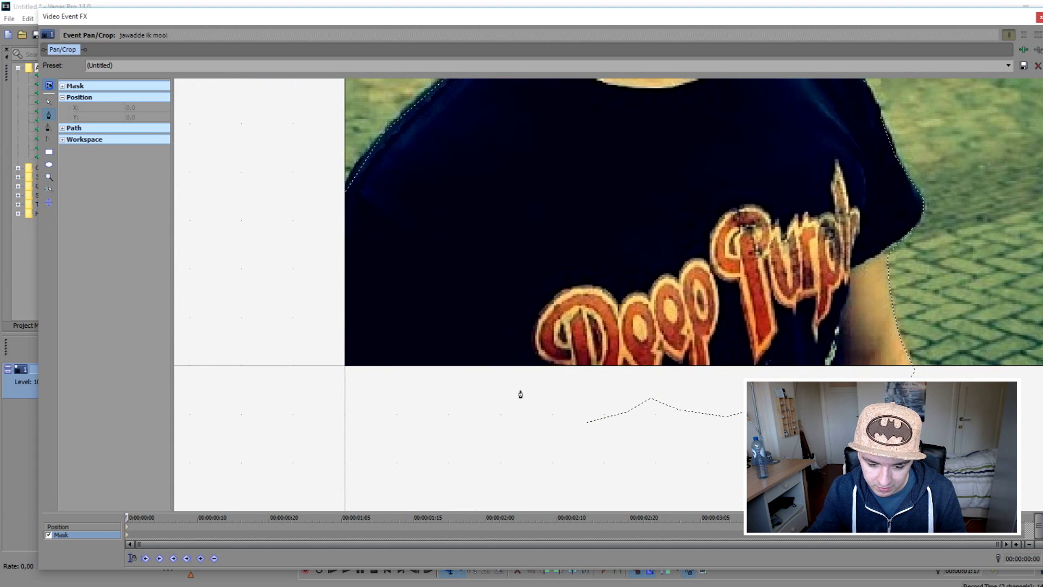
click(469, 407)
click(259, 389)
click(283, 241)
scroll(297, 408, down, 3)
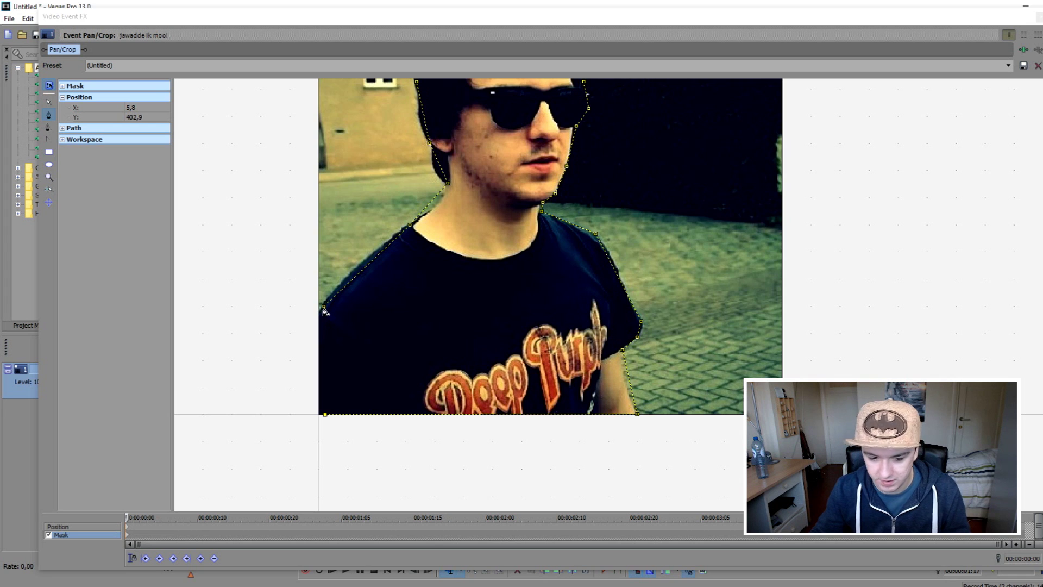
click(314, 47)
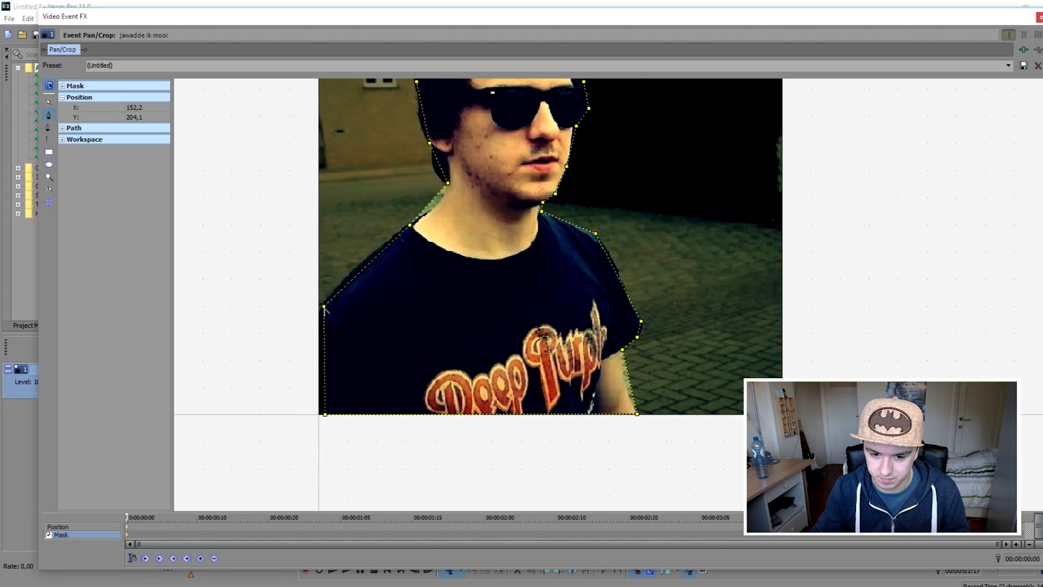
scroll(326, 311, down, 3)
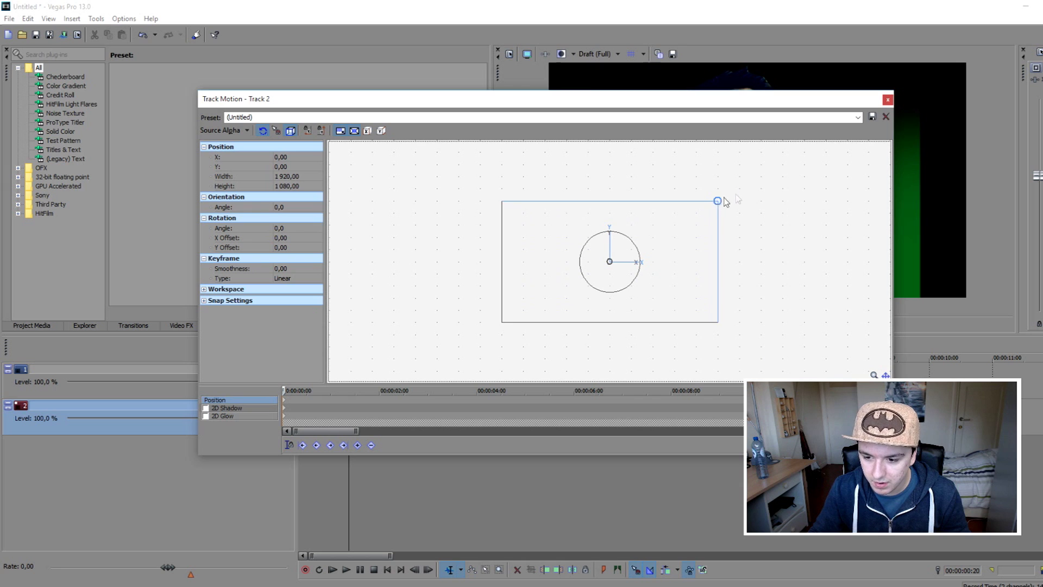
Inspect the motion frame of track 2 and close its Track Motion window.
drag(718, 201, 783, 163)
click(887, 100)
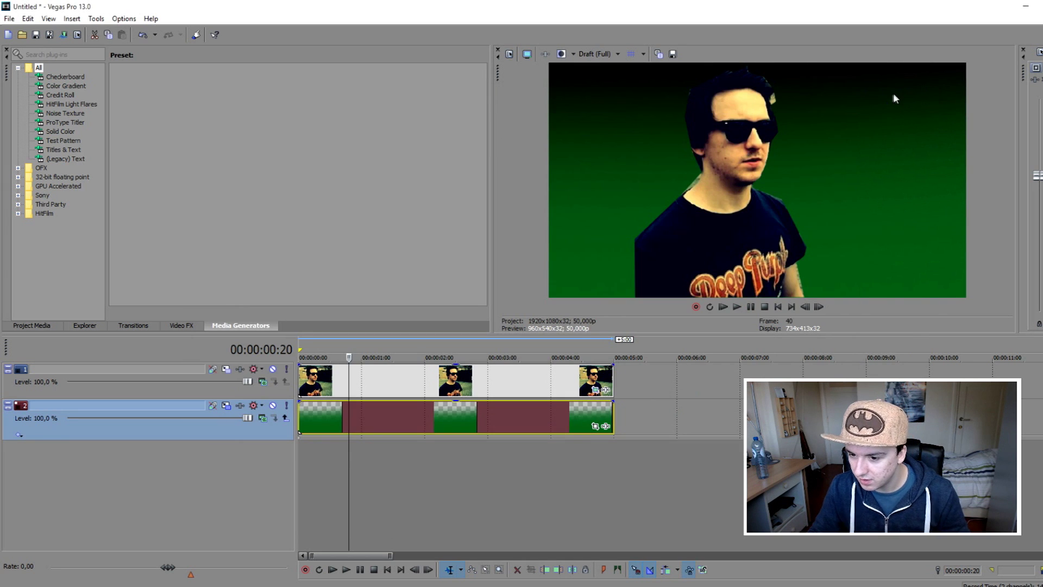
Shift the green gradient event along track 2 and remove it from the timeline.
drag(475, 414, 677, 424)
drag(622, 428, 347, 424)
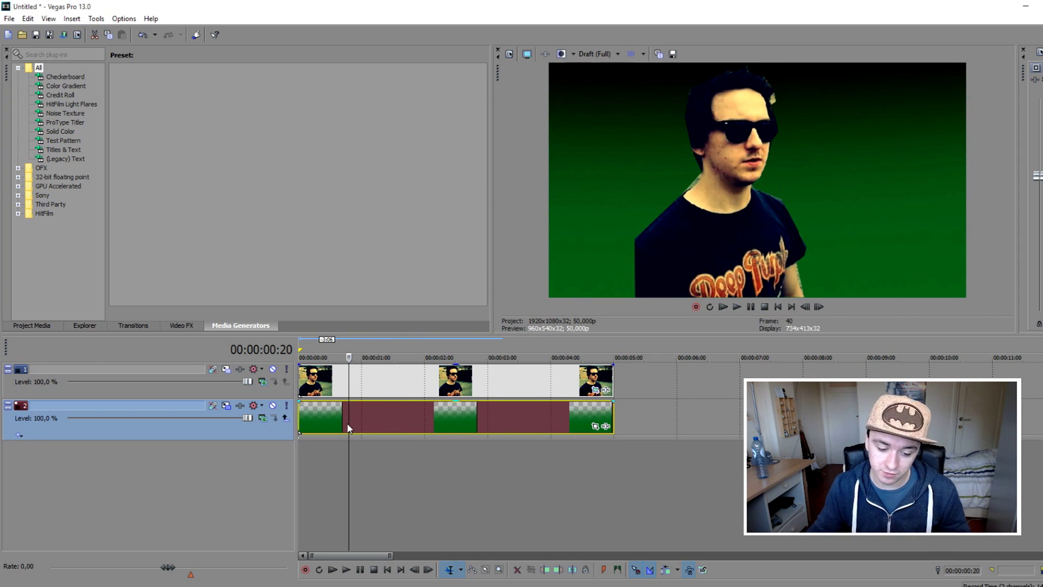
drag(348, 427, 485, 427)
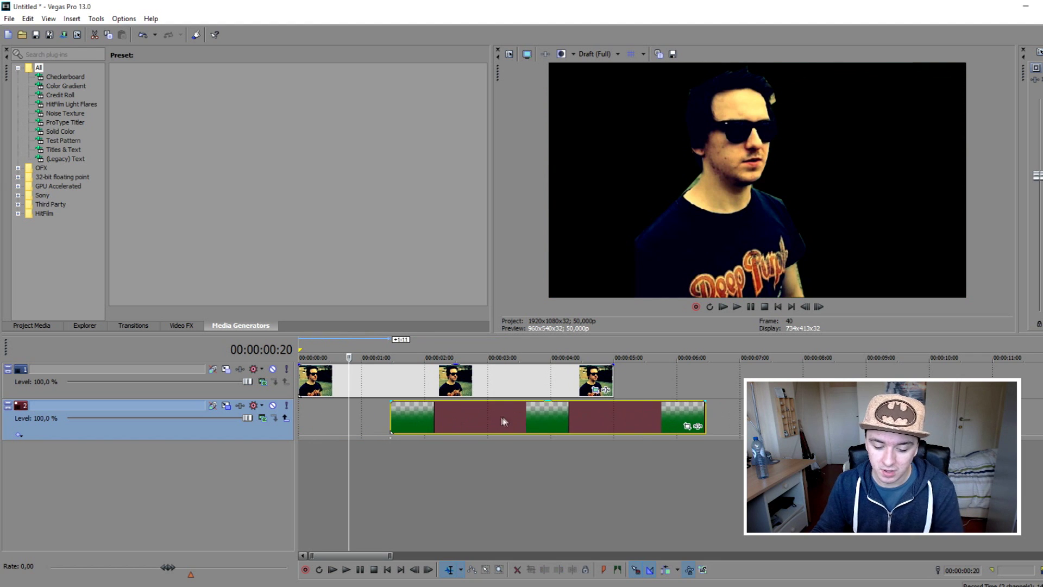
key(ctrl+z)
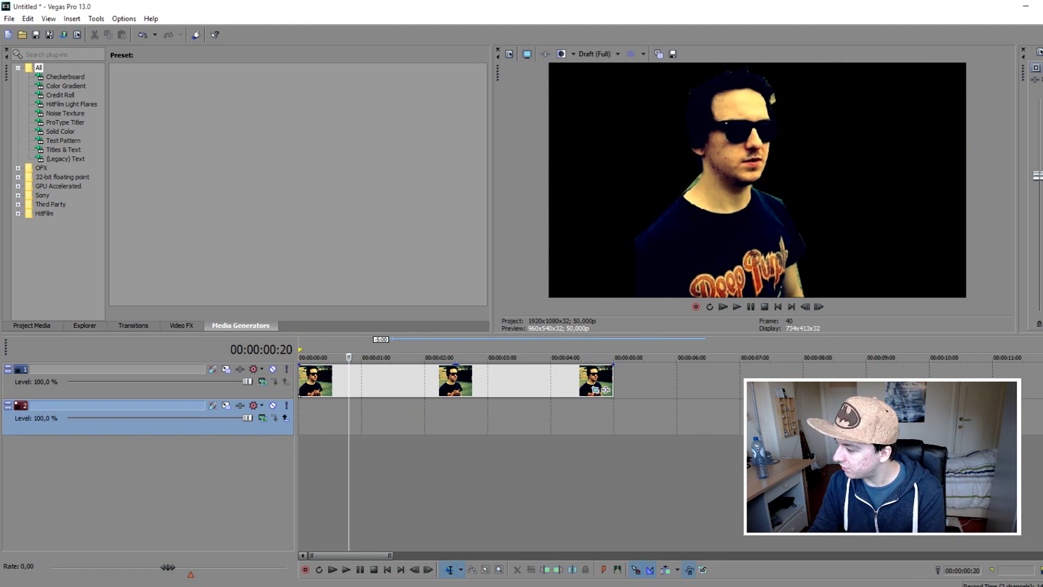